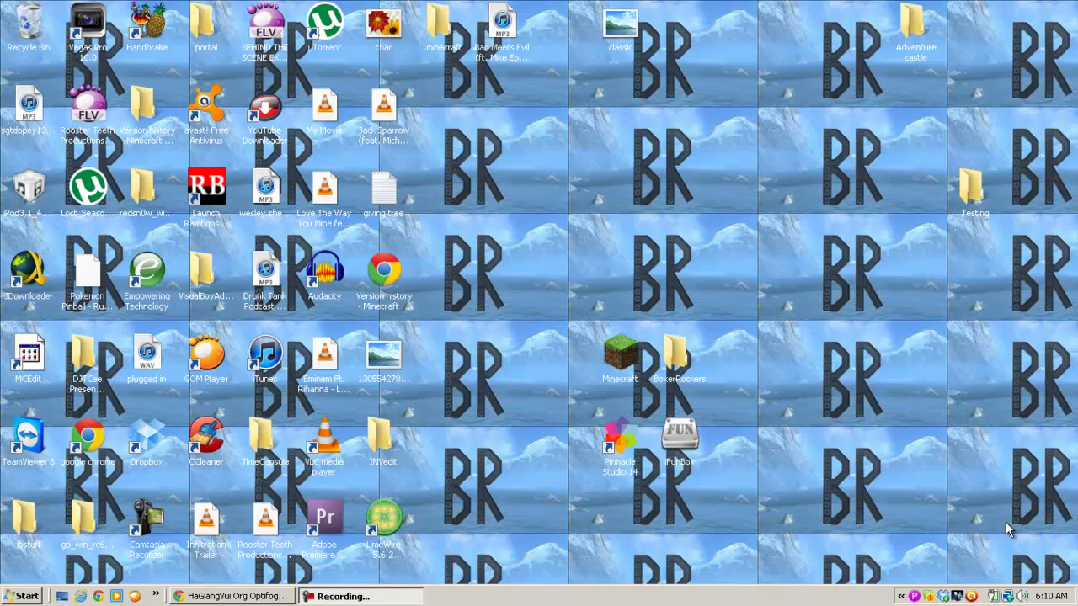
Paste the HaGiangVui.Org_Optifog+Optimine [1.6.6] archive onto the desktop and extract it into a folder of the same name.
right_click(580, 220)
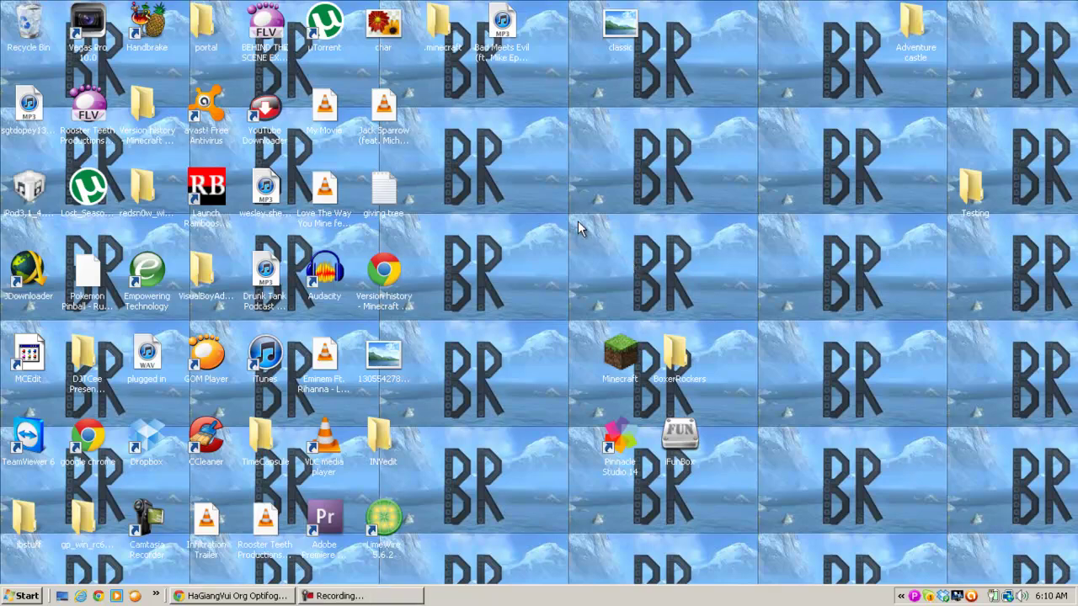
click(611, 277)
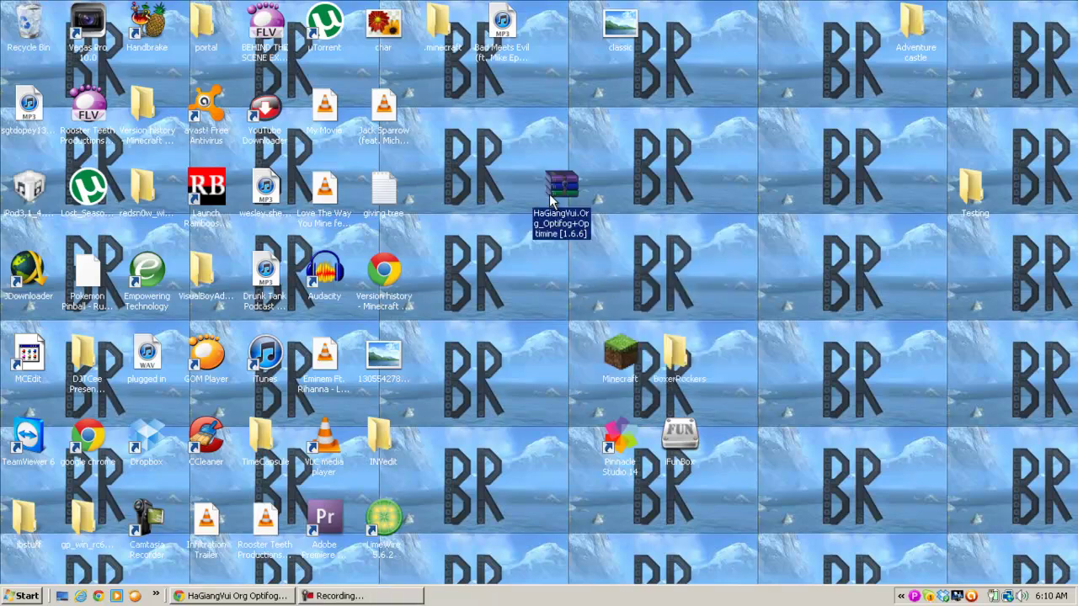
right_click(569, 224)
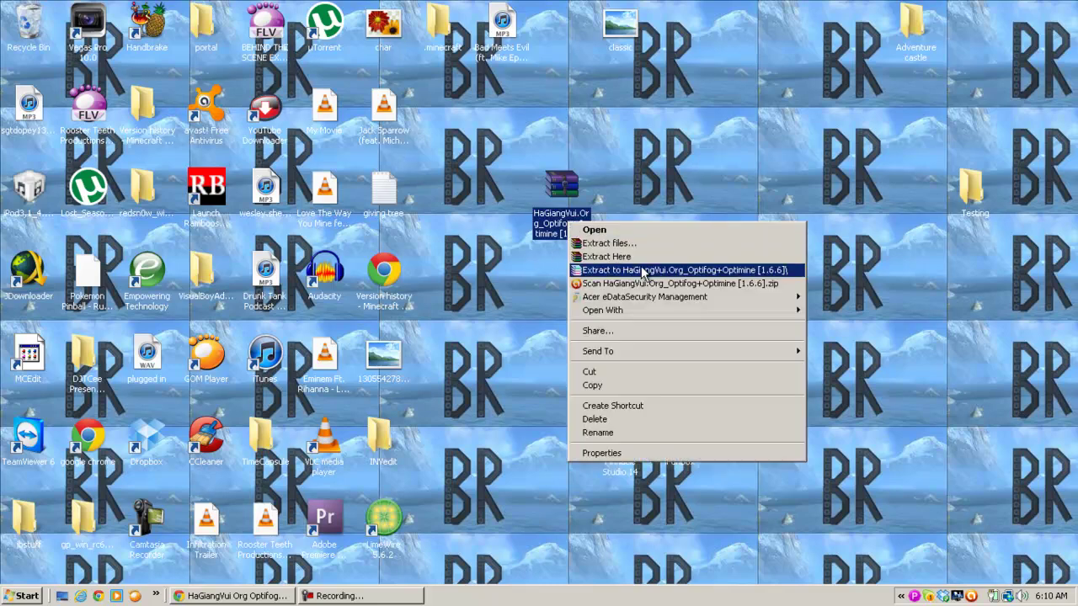
mouse_move(641, 311)
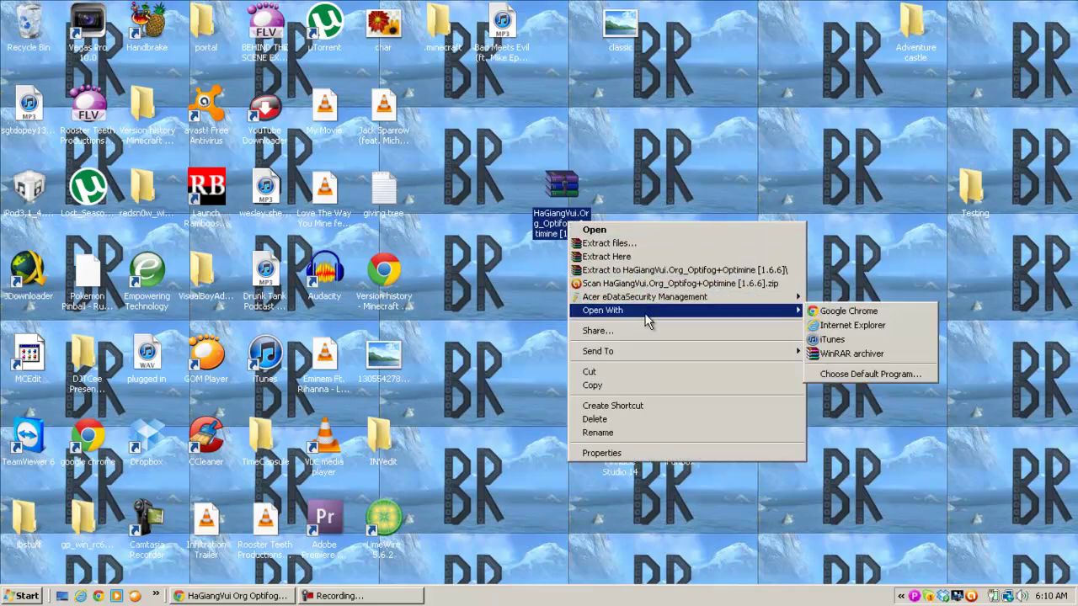
click(627, 269)
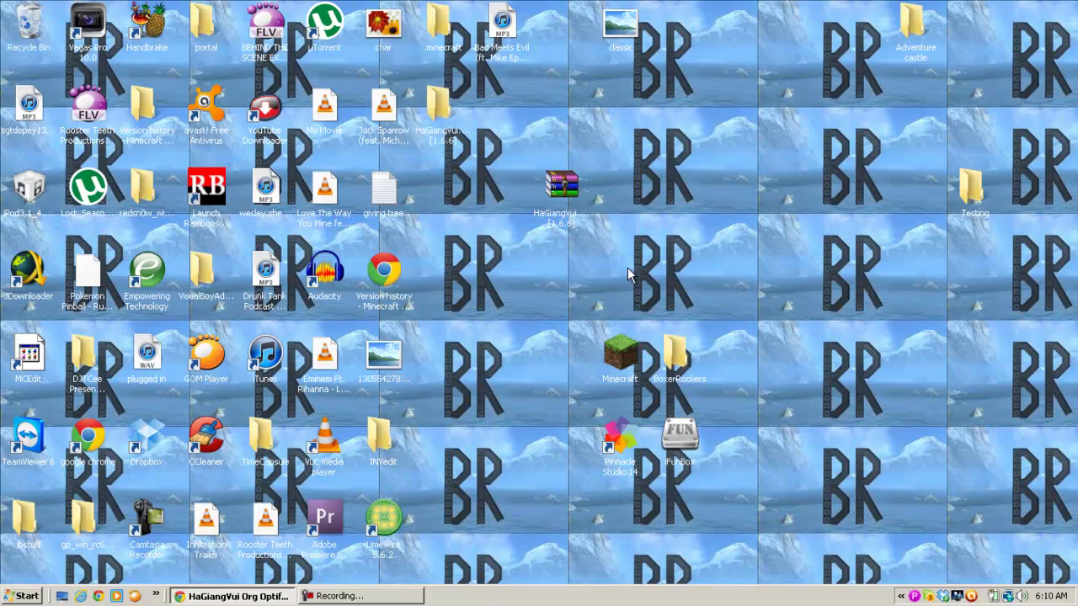
Move the extracted Optifog+Optimine folder to a free spot mid-desktop and discard the original archive in the Recycle Bin.
drag(539, 137, 686, 181)
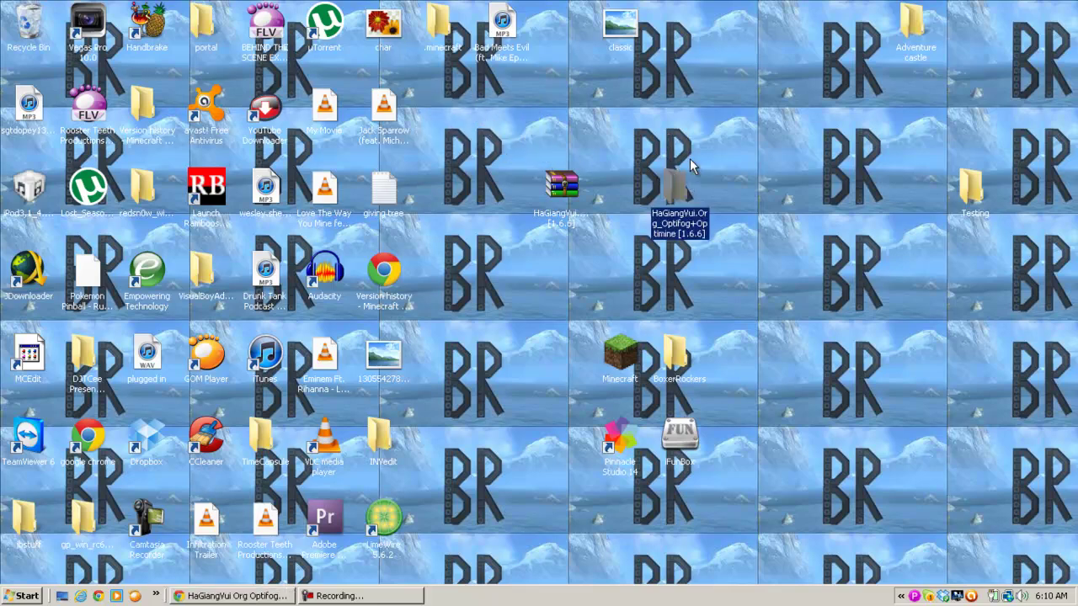
drag(557, 181, 34, 32)
drag(682, 196, 623, 198)
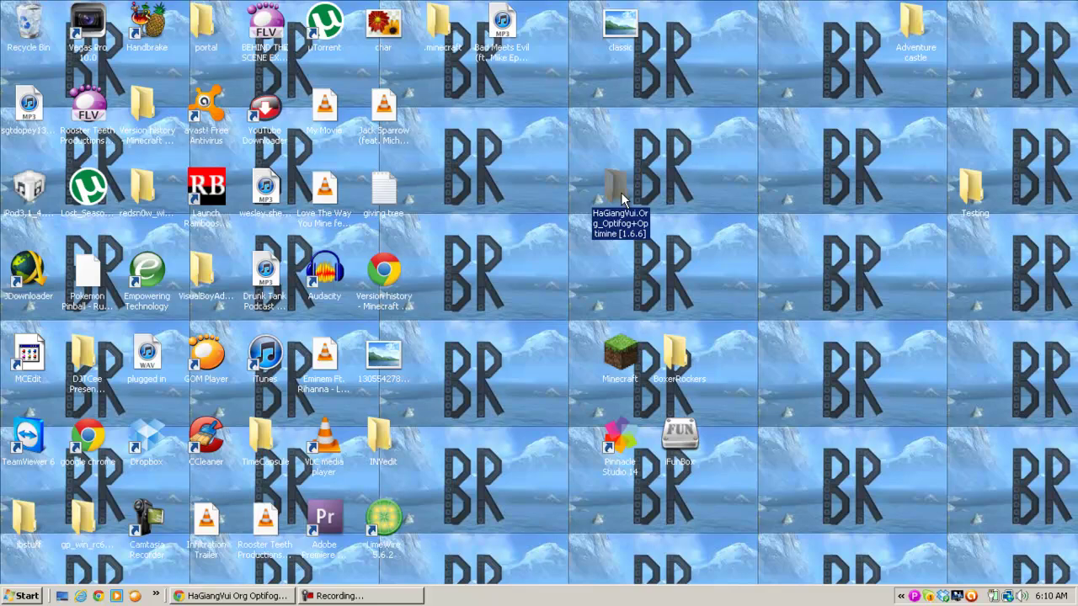
drag(623, 198, 623, 197)
Check the computer's basic system information in its properties, and close that window.
click(21, 597)
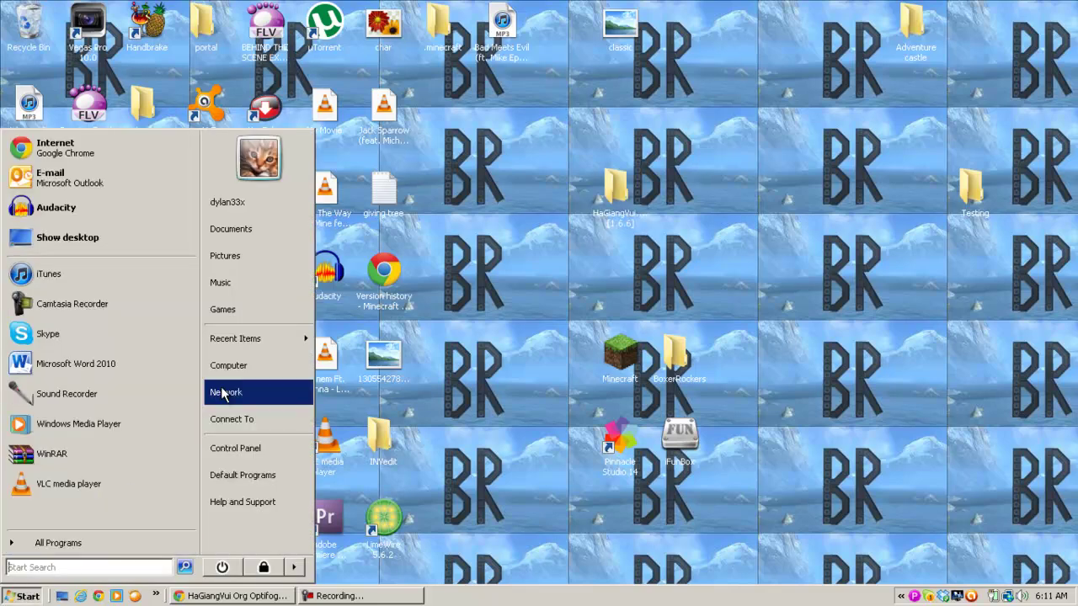
right_click(243, 370)
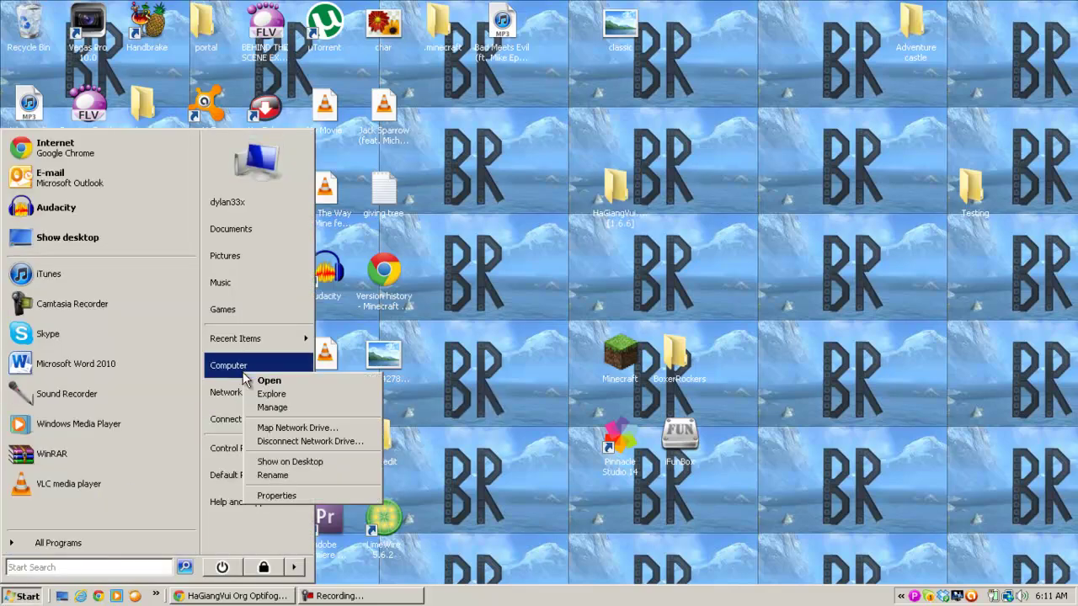
click(289, 496)
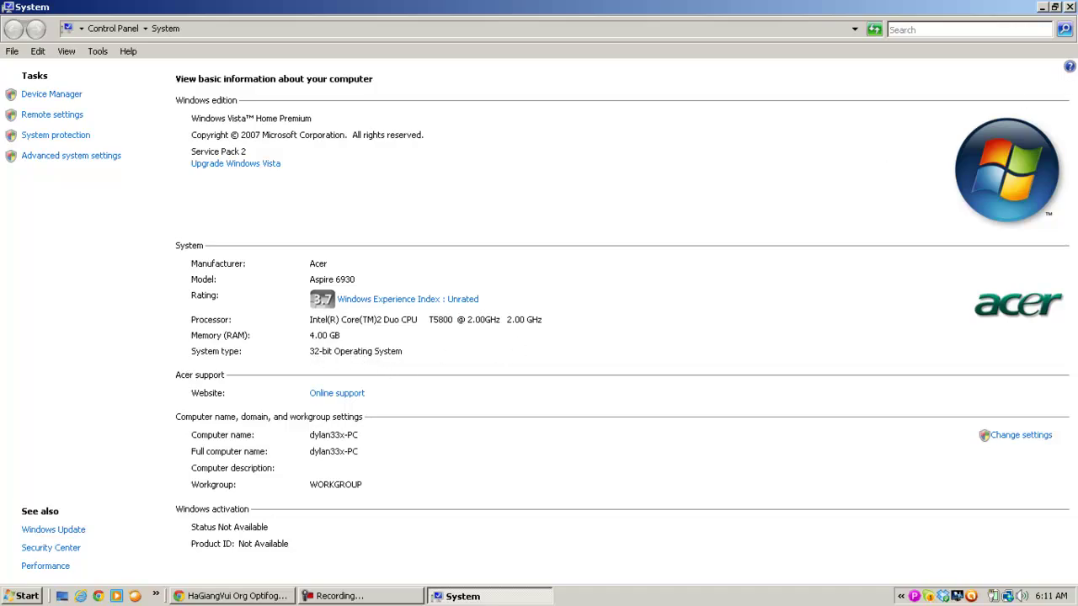
key(alt+F4)
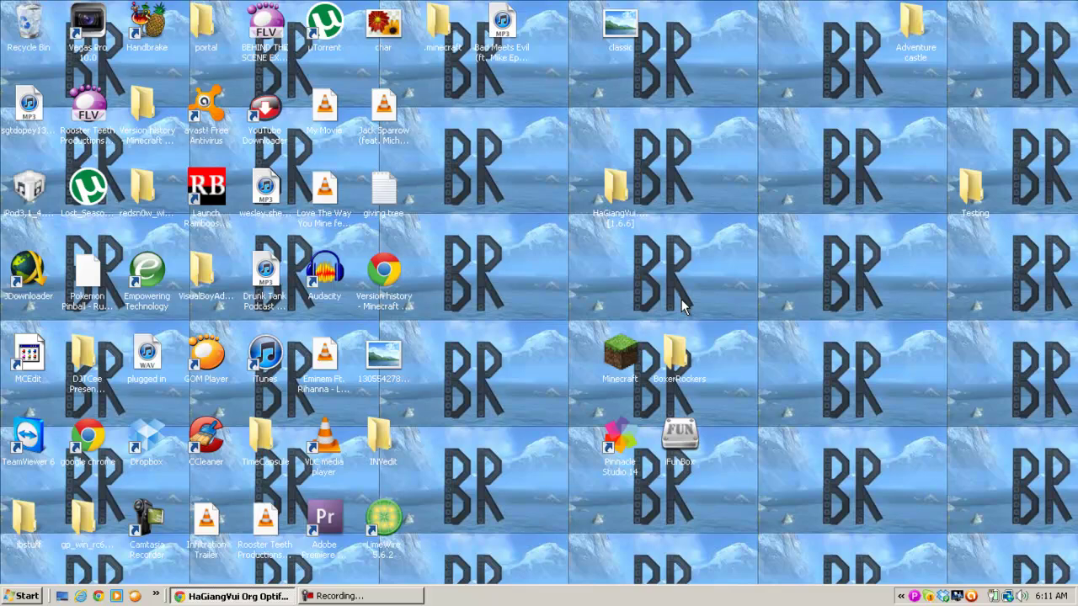
Open the extracted Optifog+Optimine folder, and open the bin folder inside .minecraft by way of %appdata%.
double_click(614, 192)
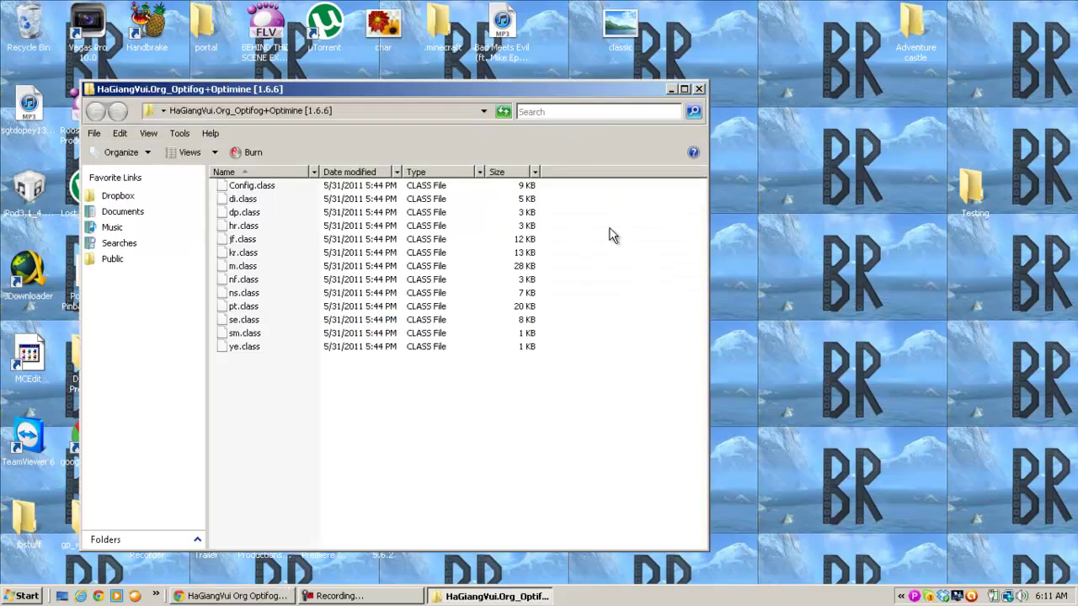
drag(511, 90, 740, 76)
click(17, 596)
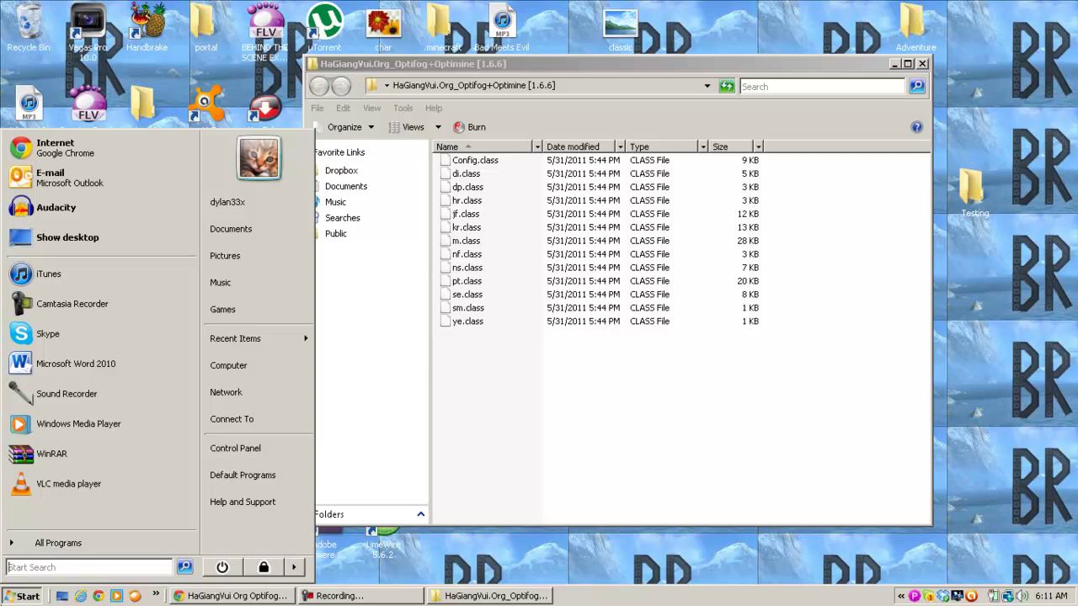
text(%)
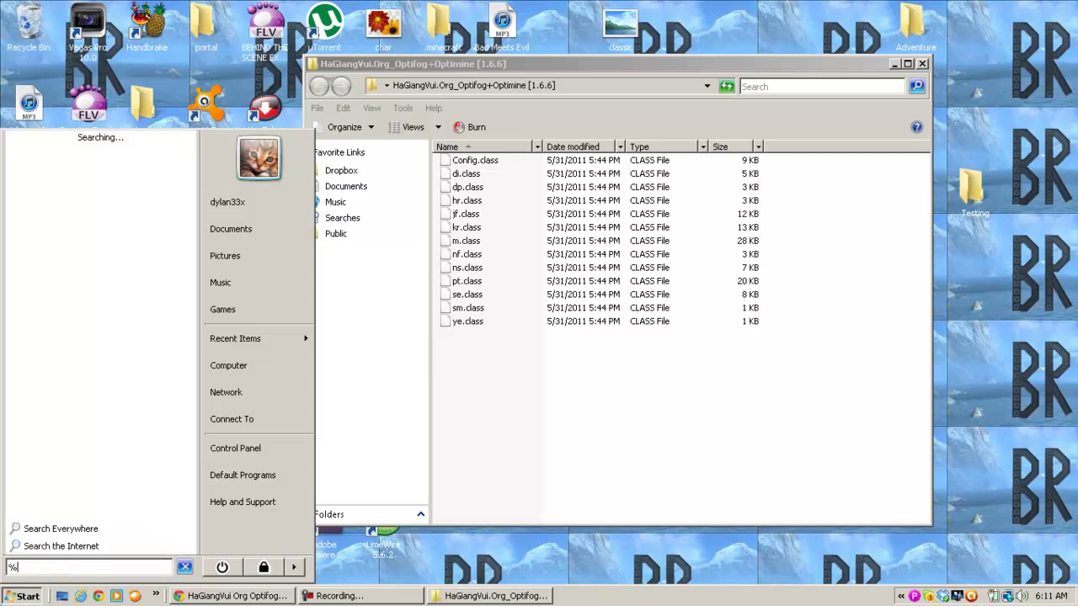
text(appdata%)
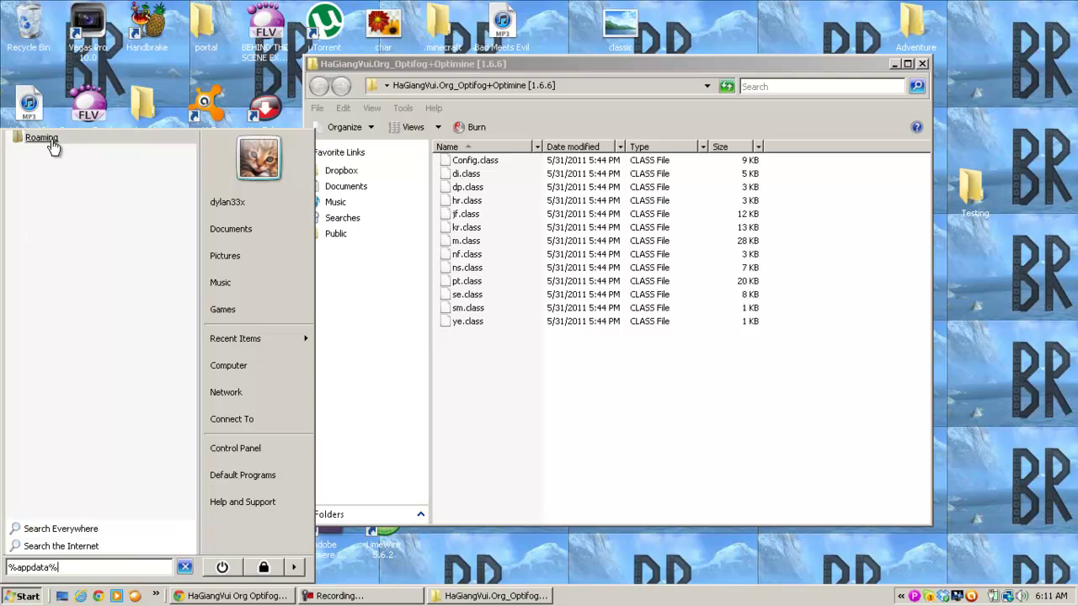
click(38, 138)
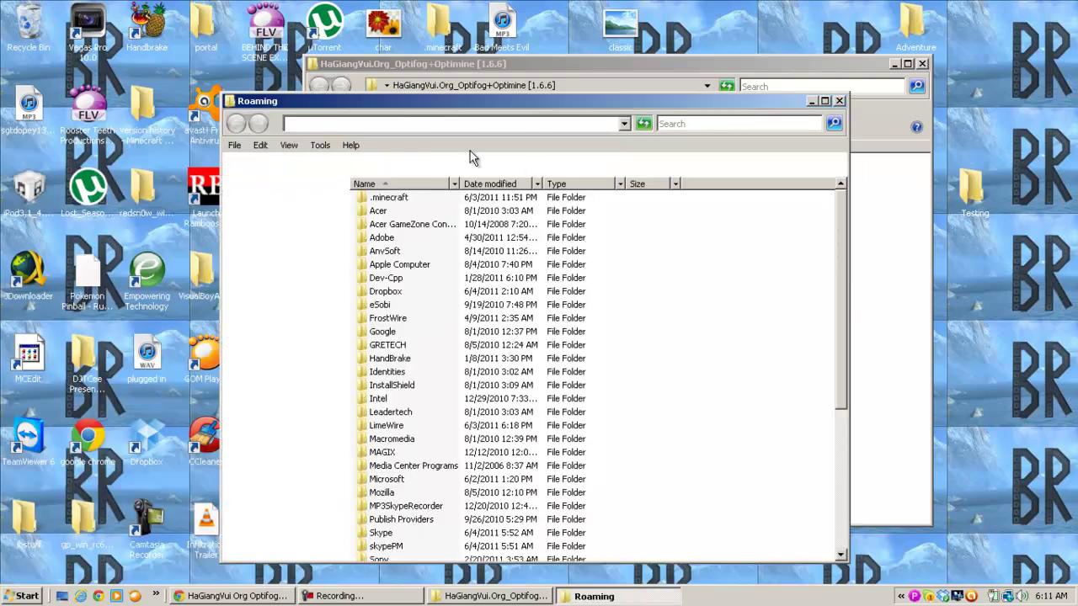
click(467, 200)
double_click(467, 200)
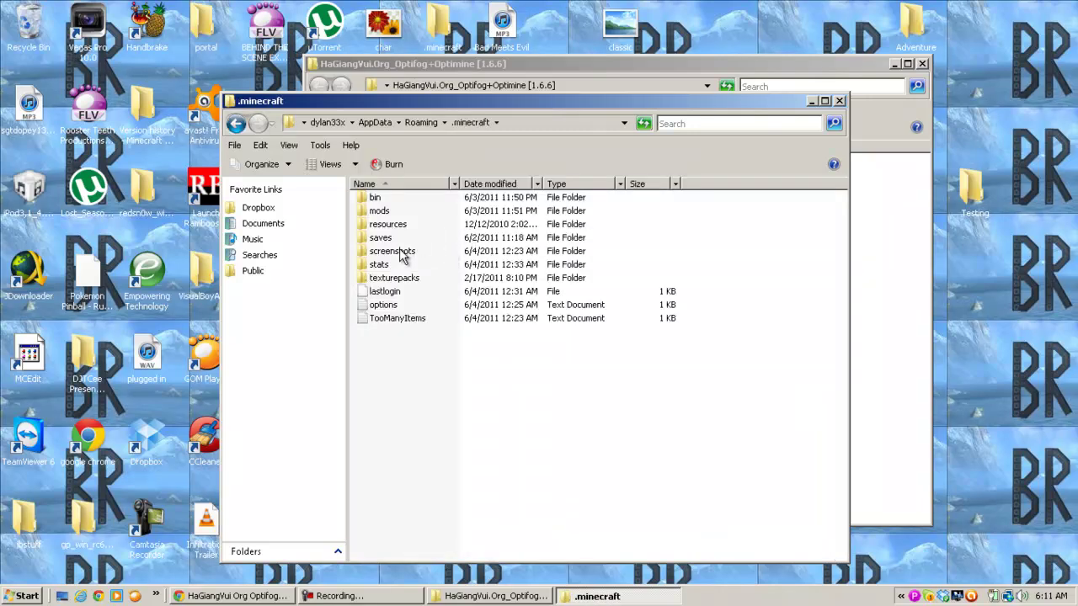
double_click(379, 199)
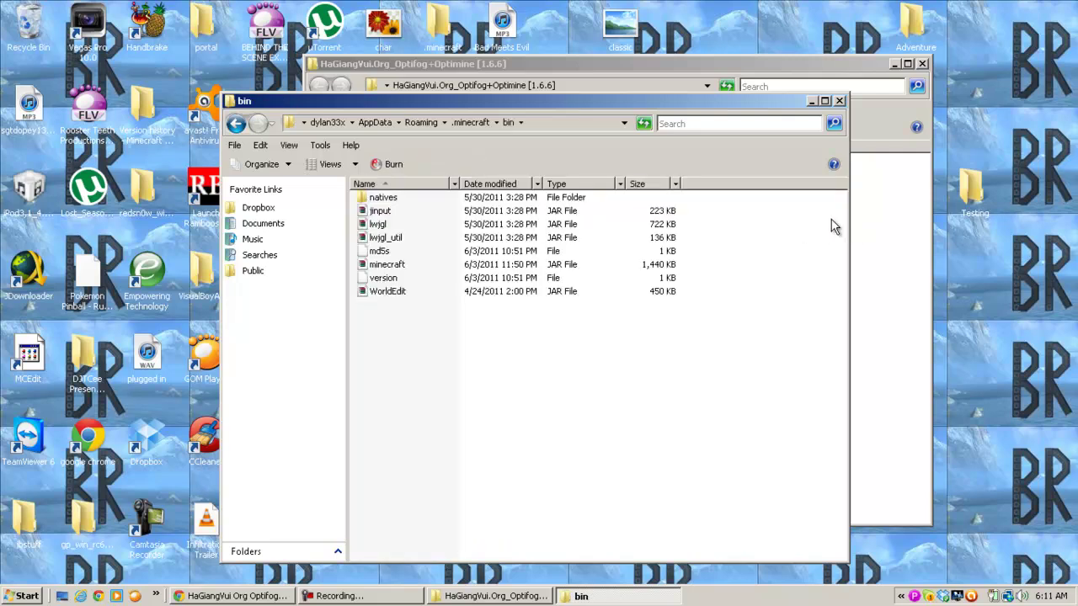
Open the minecraft JAR file with WinRAR archiver and dismiss the licence reminder.
right_click(395, 268)
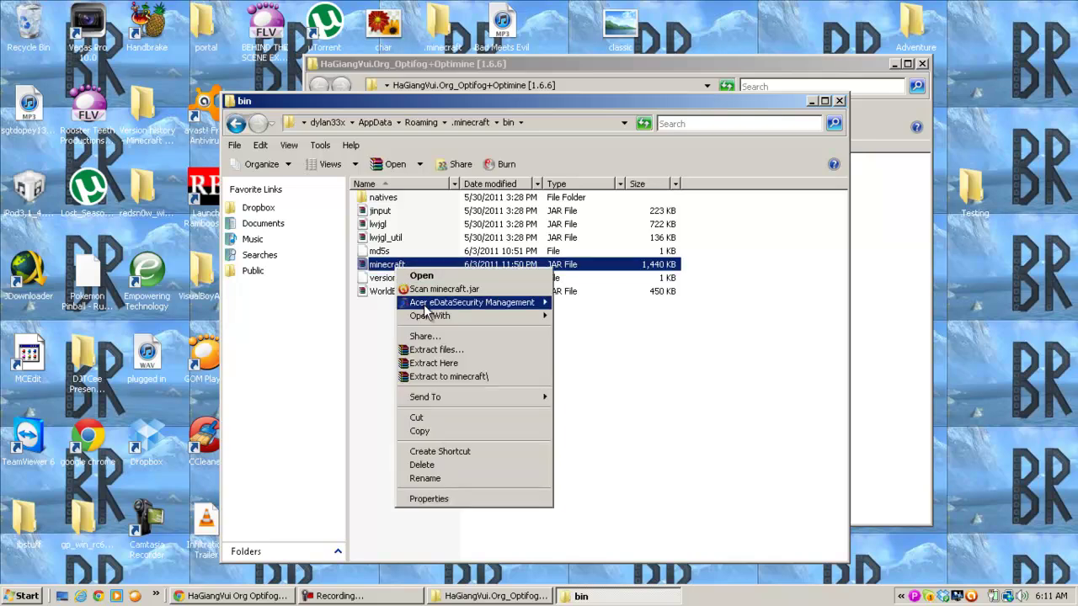
mouse_move(438, 320)
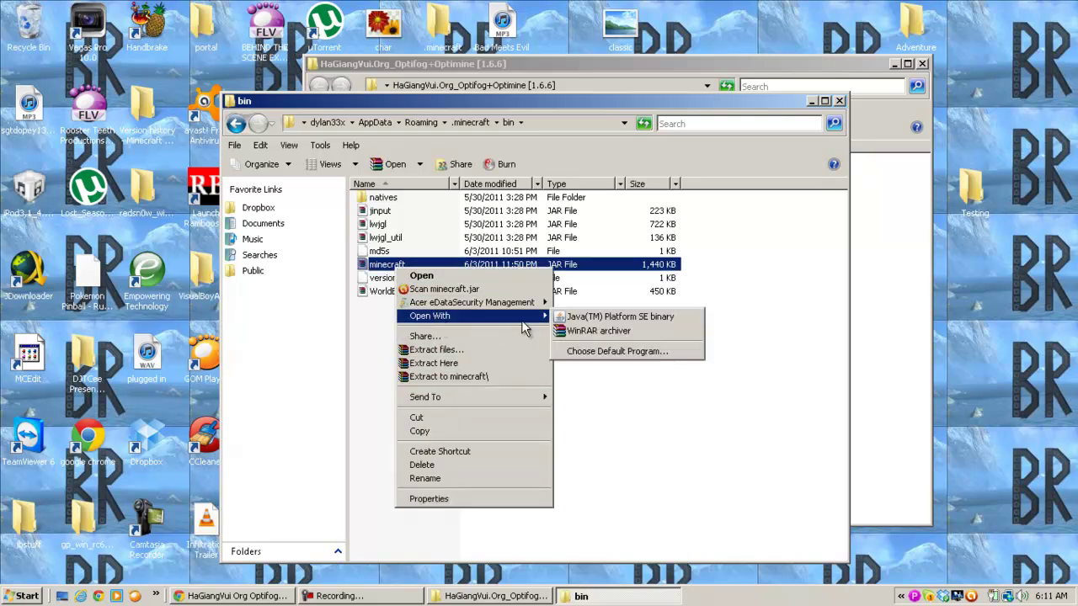
click(573, 332)
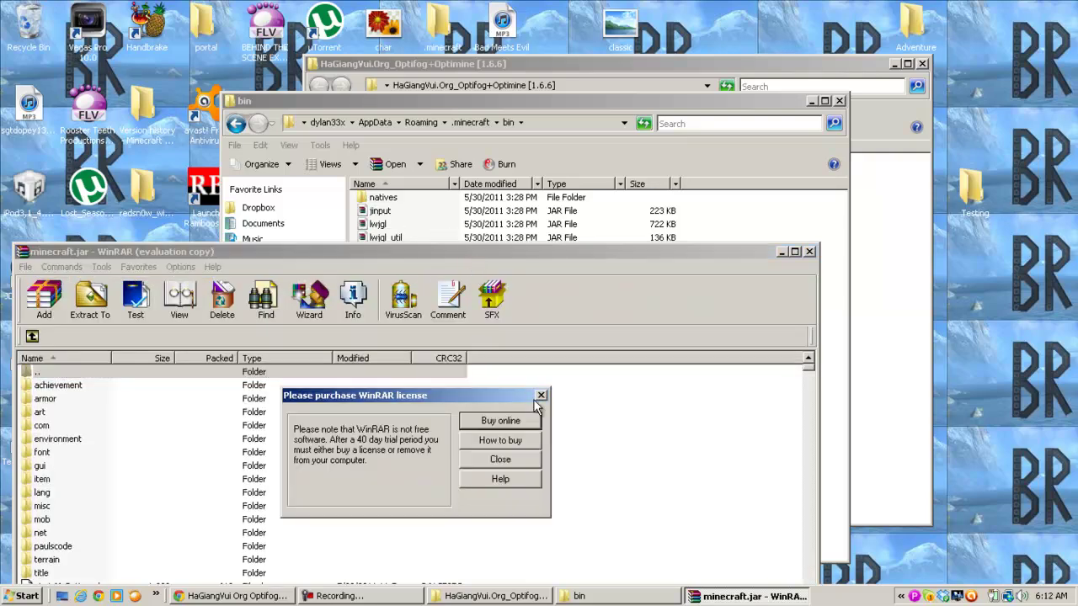
click(541, 396)
drag(495, 253, 540, 65)
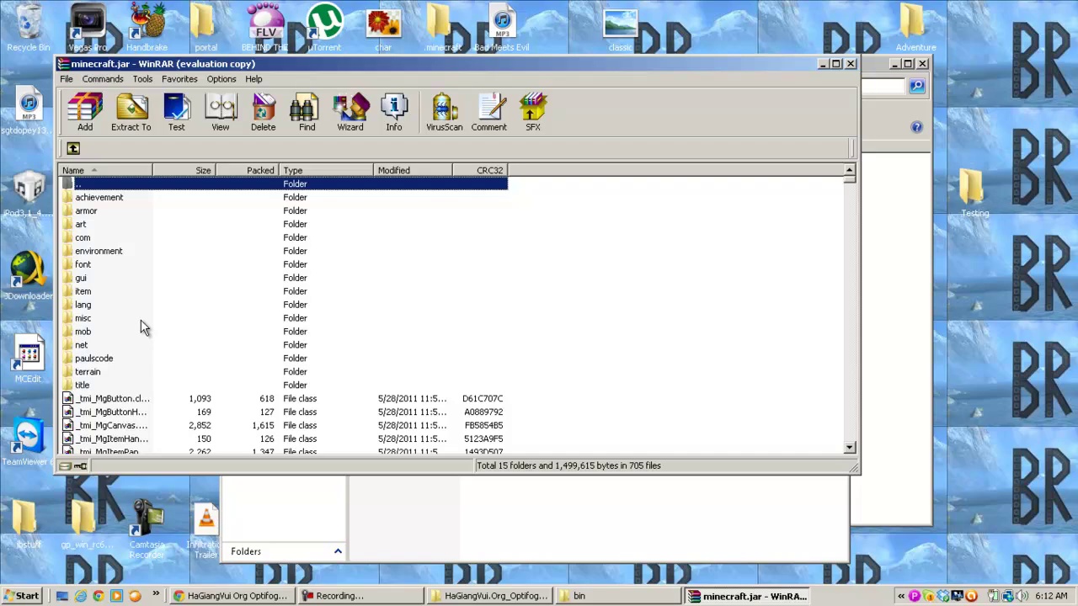
Add all the class files from the Optifog+Optimine folder to the root of minecraft.jar.
click(880, 77)
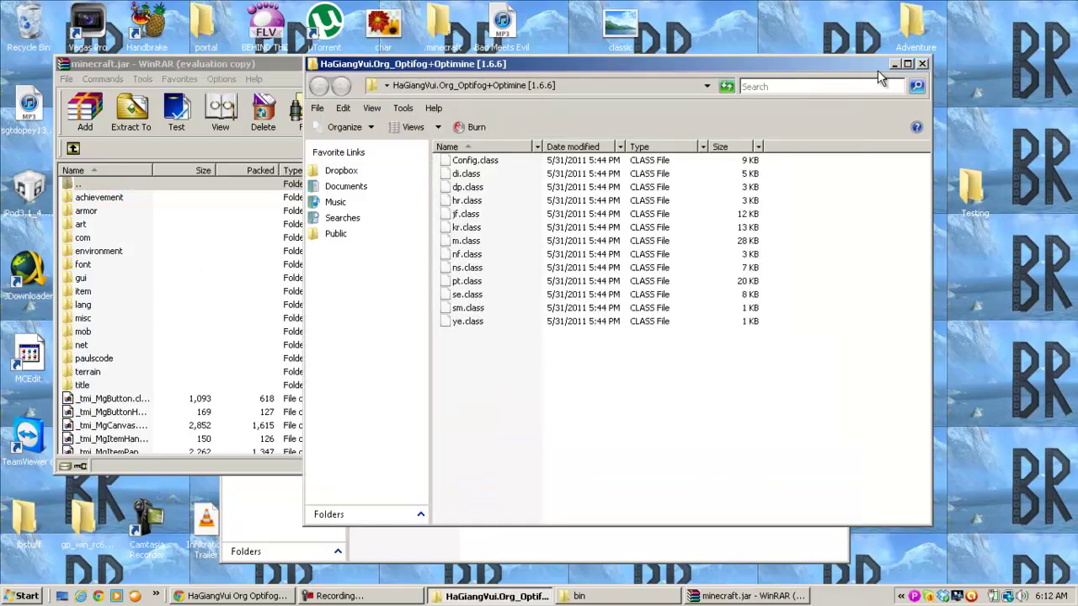
drag(877, 71, 1059, 52)
drag(697, 353, 286, 291)
click(454, 399)
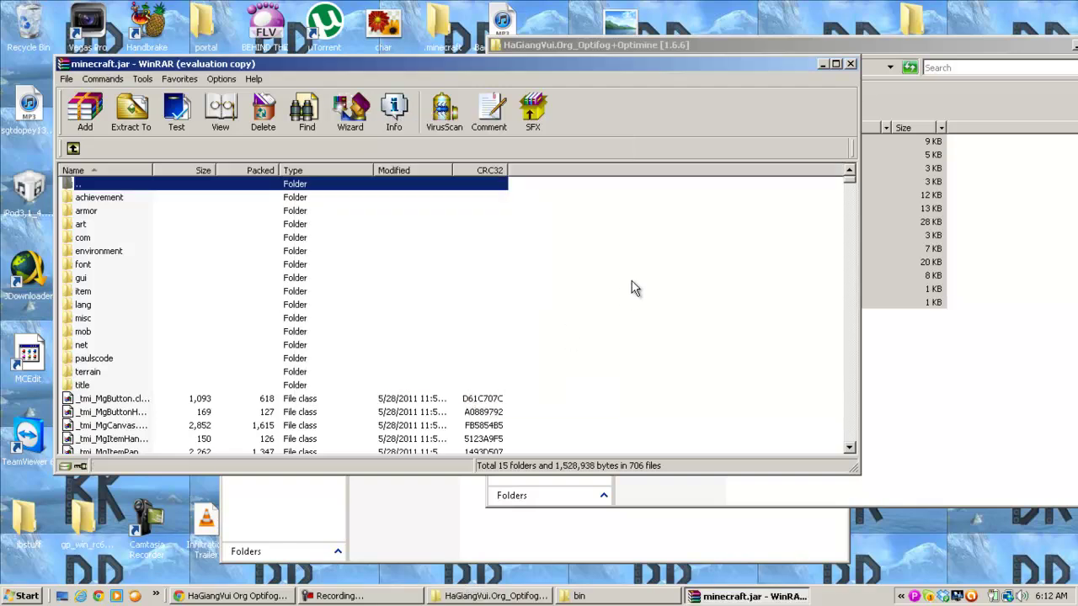
Close the minecraft.jar archive, the Optifog+Optimine folder and the bin folder.
click(850, 65)
drag(901, 45, 590, 80)
click(790, 73)
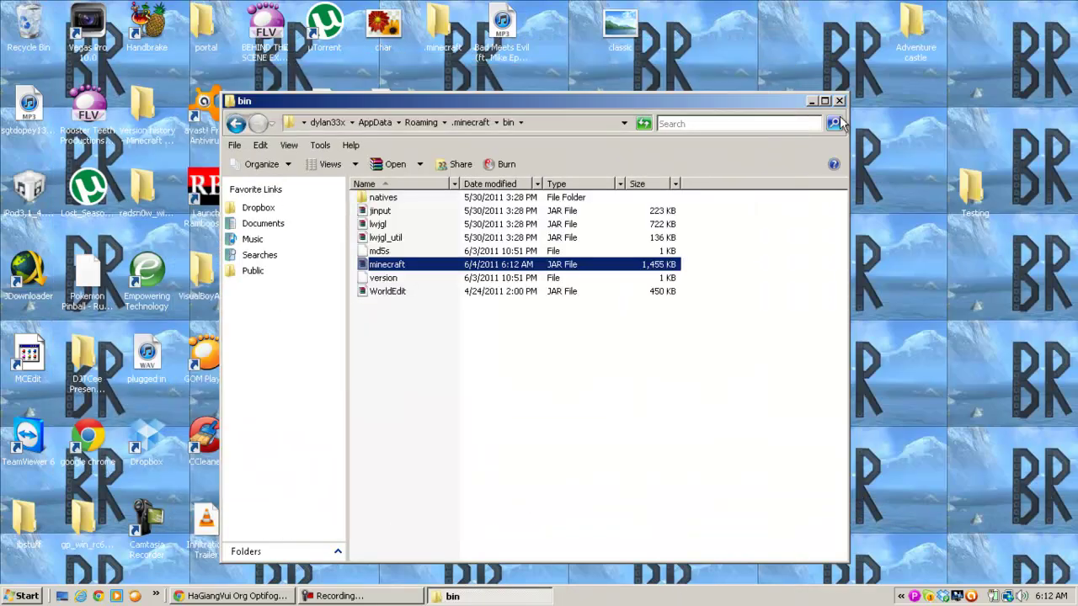
click(839, 100)
Launch Minecraft from the desktop, log in with the remembered account, and load an existing singleplayer world.
double_click(625, 359)
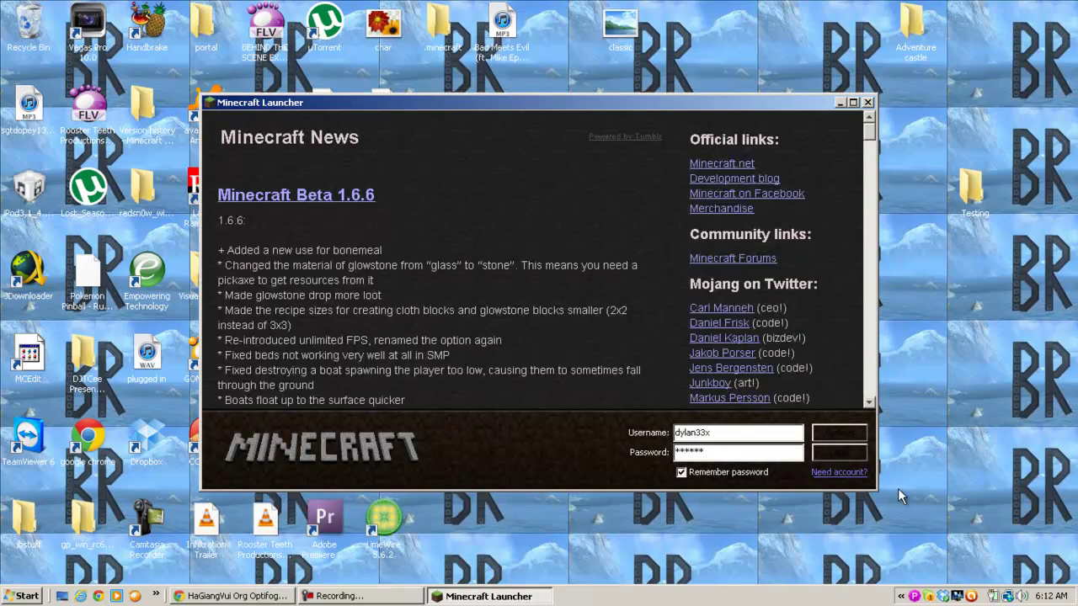
click(840, 453)
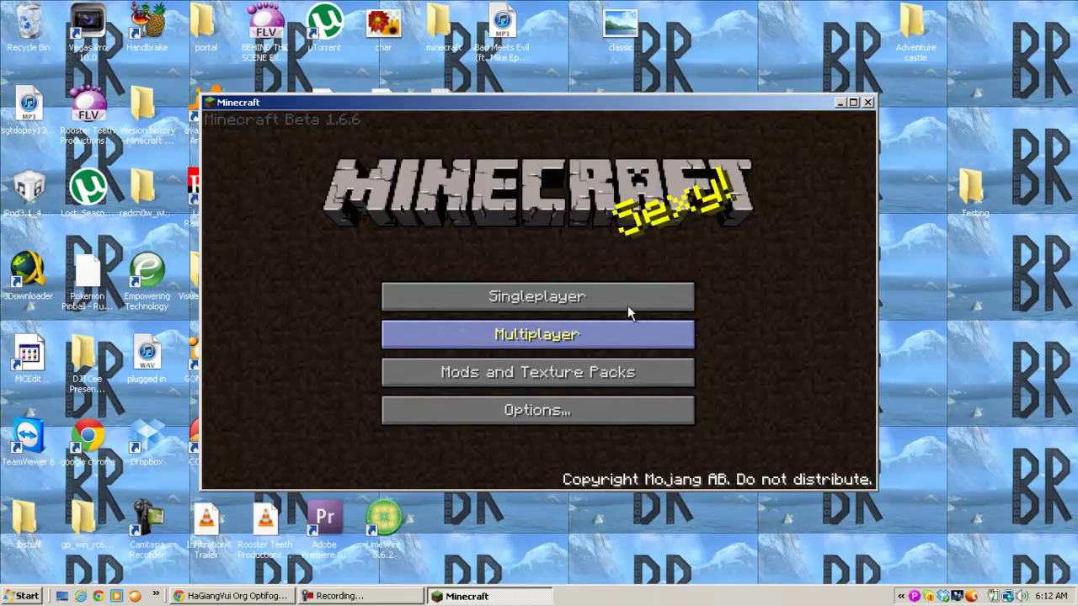
click(625, 303)
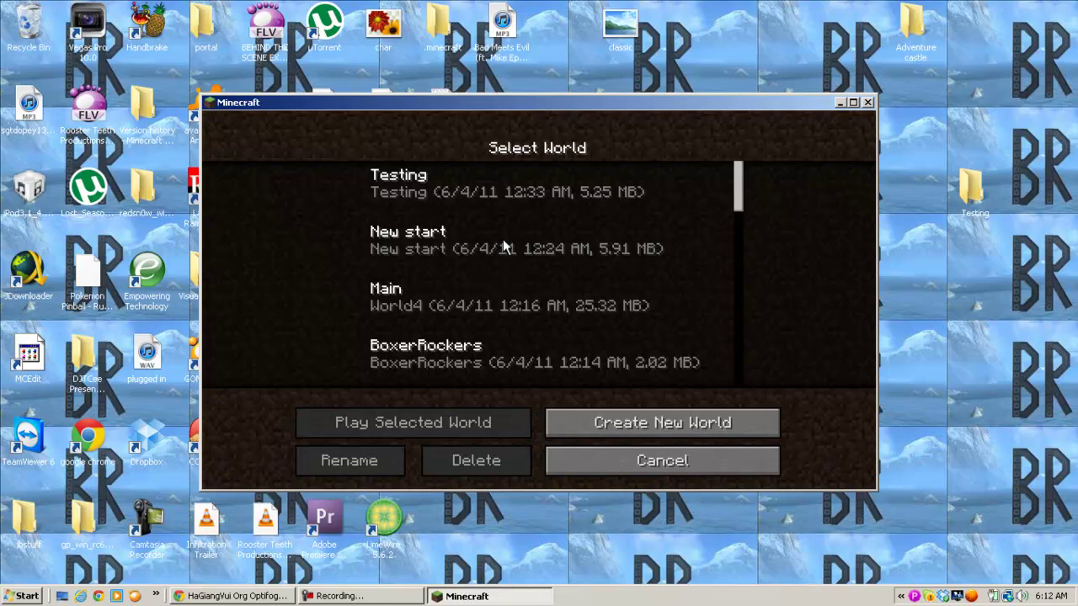
drag(745, 190, 577, 273)
double_click(570, 293)
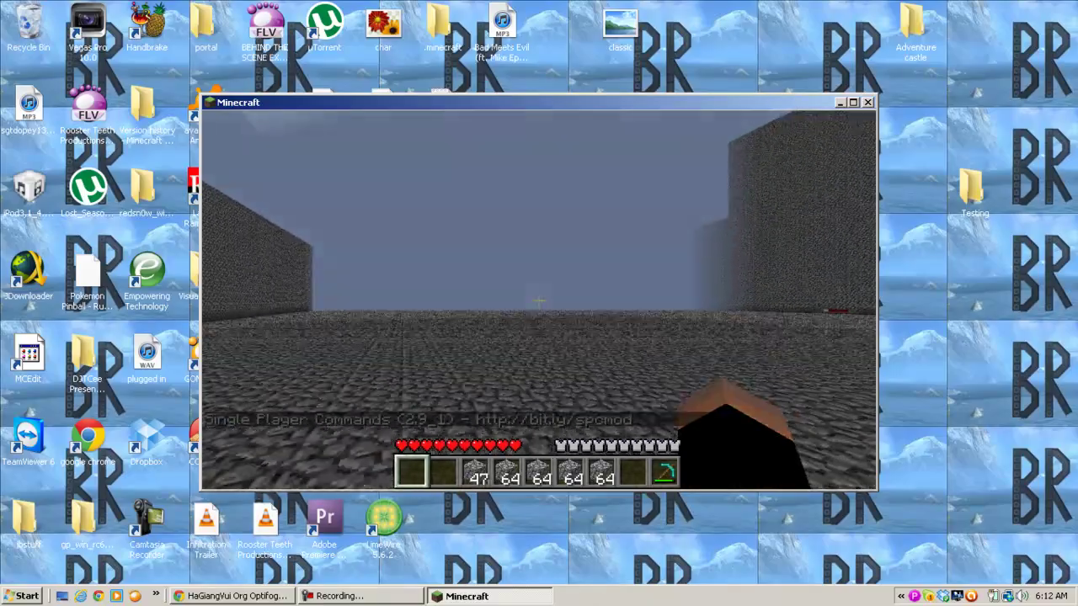
Change the render distance and examine the frame rate in the debug overlay while walking around the world.
key(f)
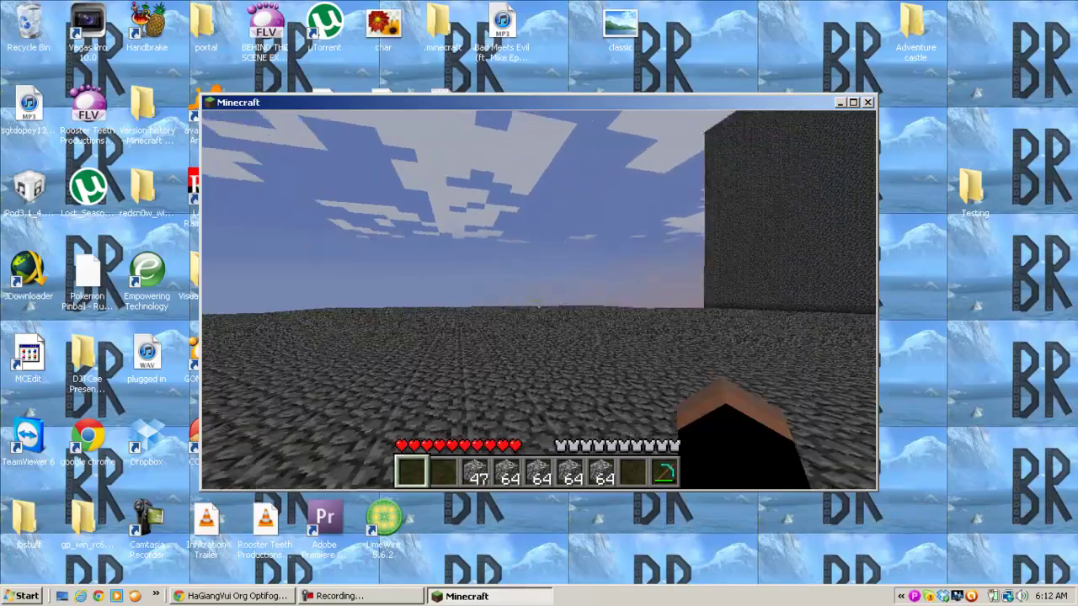
key(F3)
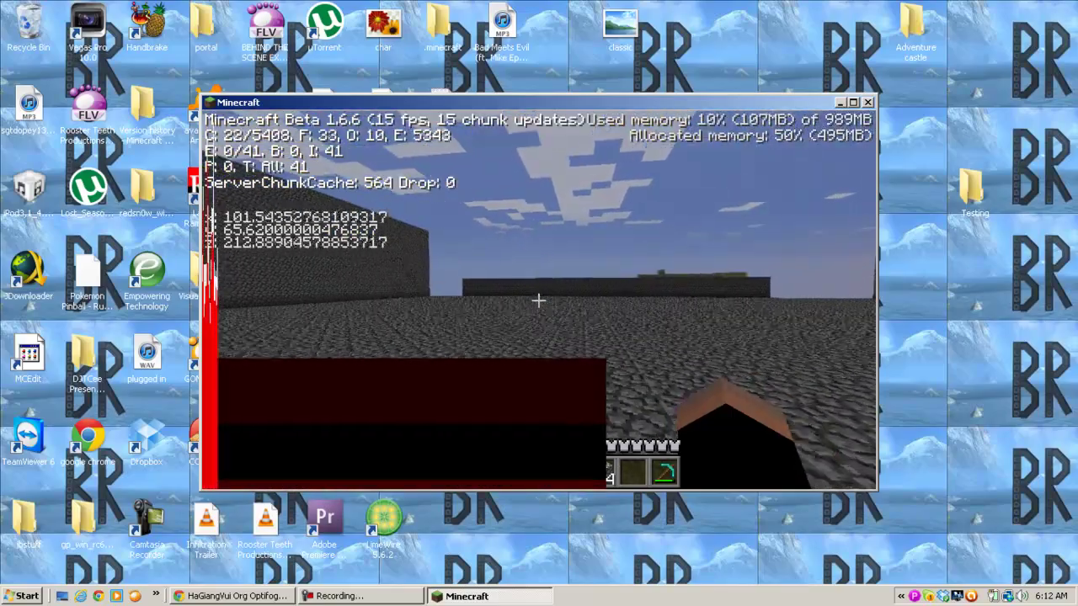
key(w)
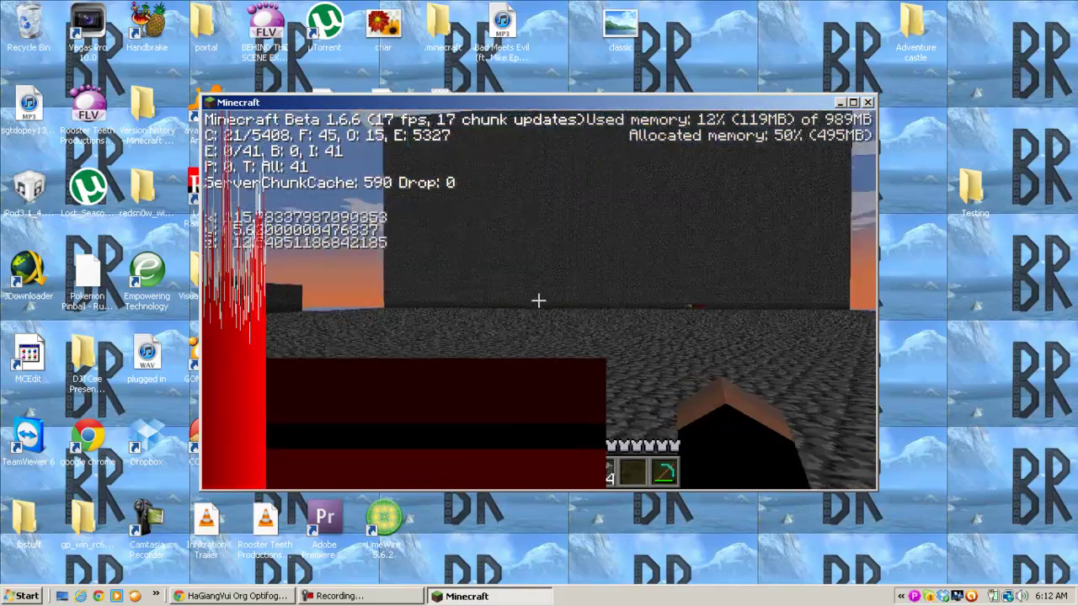
key(w)
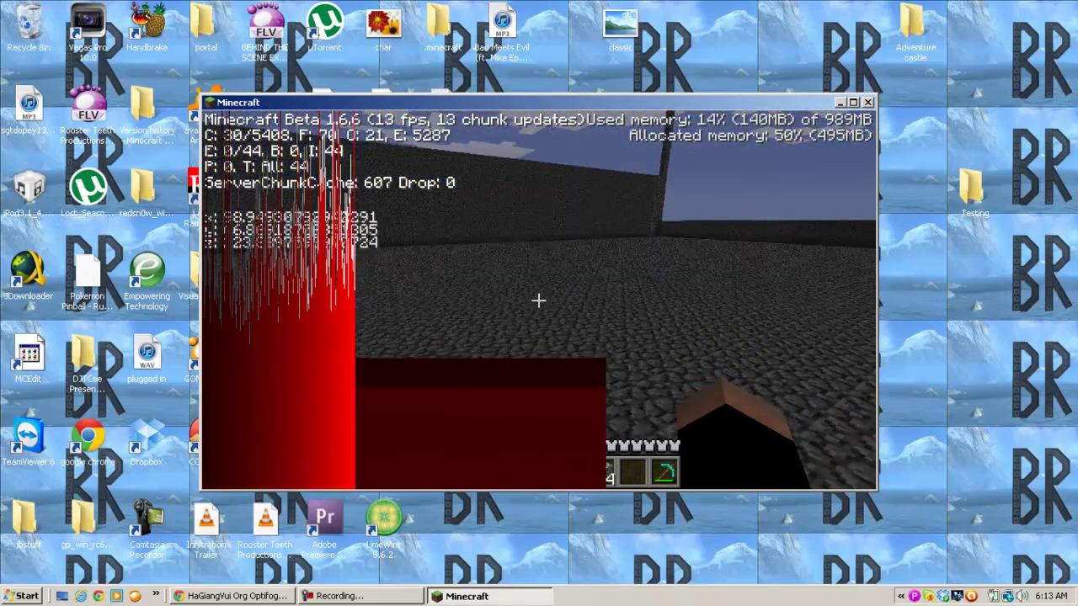
key(F3)
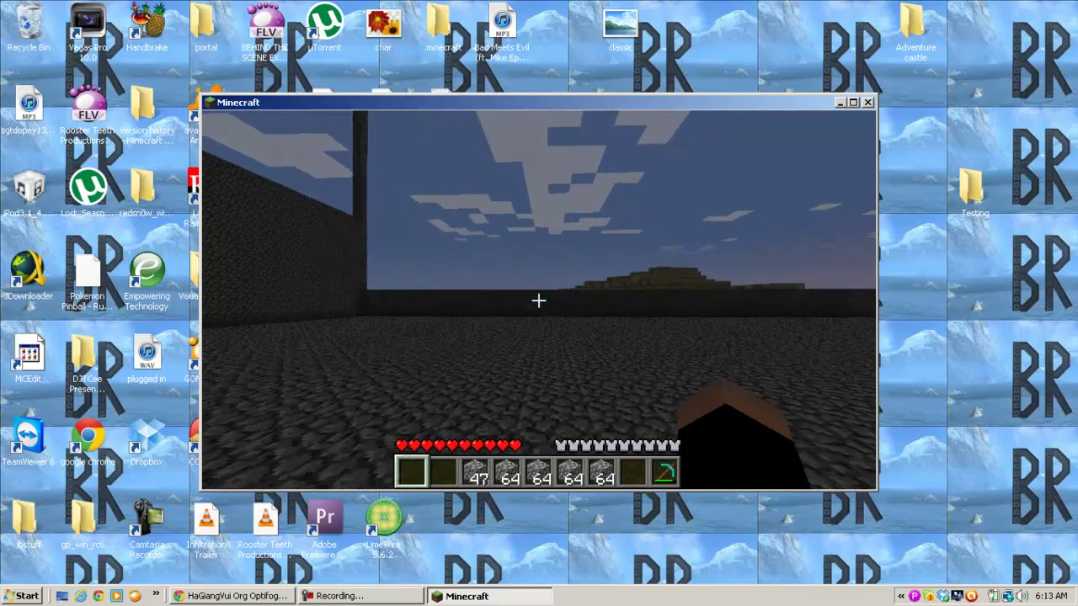
key(F3)
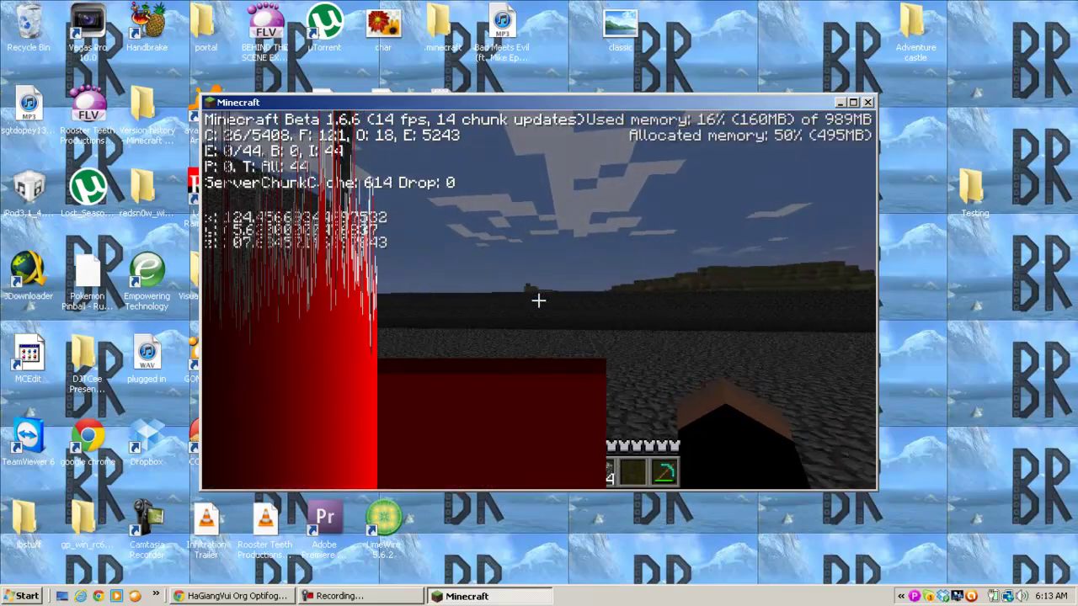
Hide the debug overlay and walk across the cobblestone floor toward the large walls to check how smoothly the game runs.
key(F3)
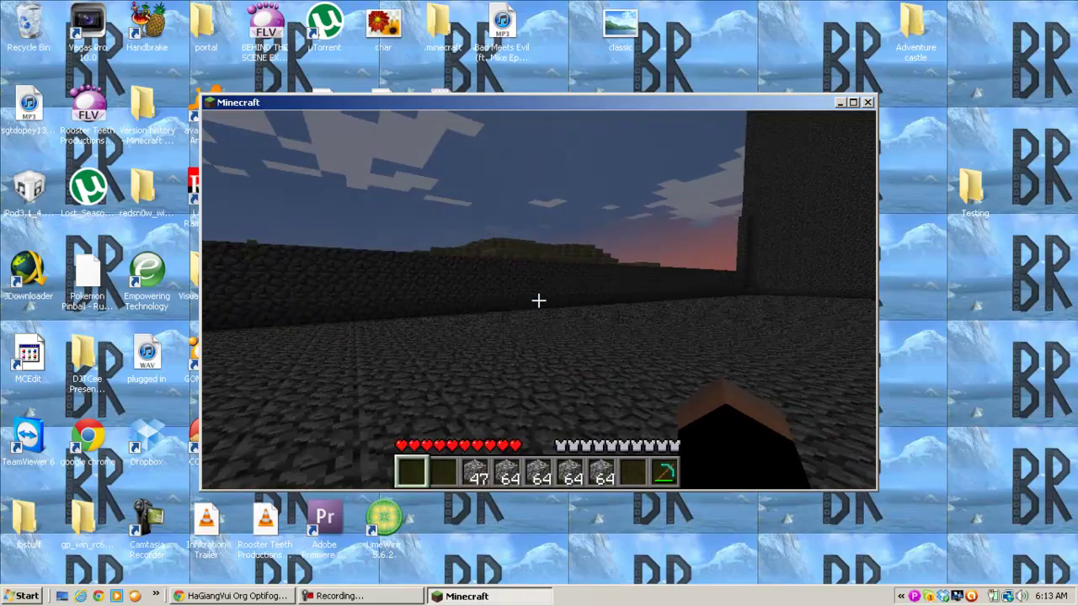
key(w)
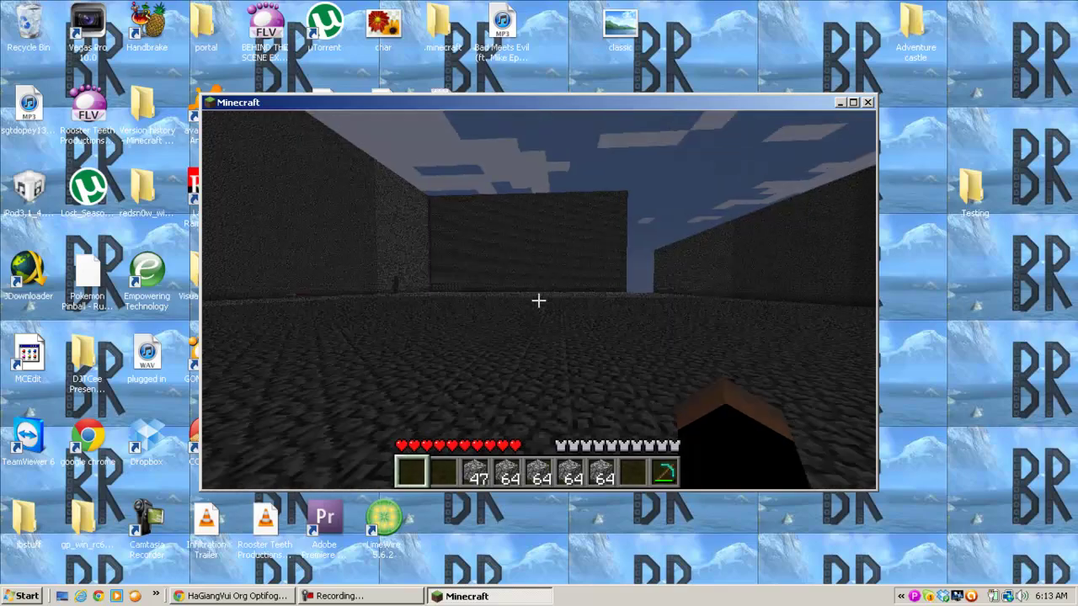
key(w)
key(w)
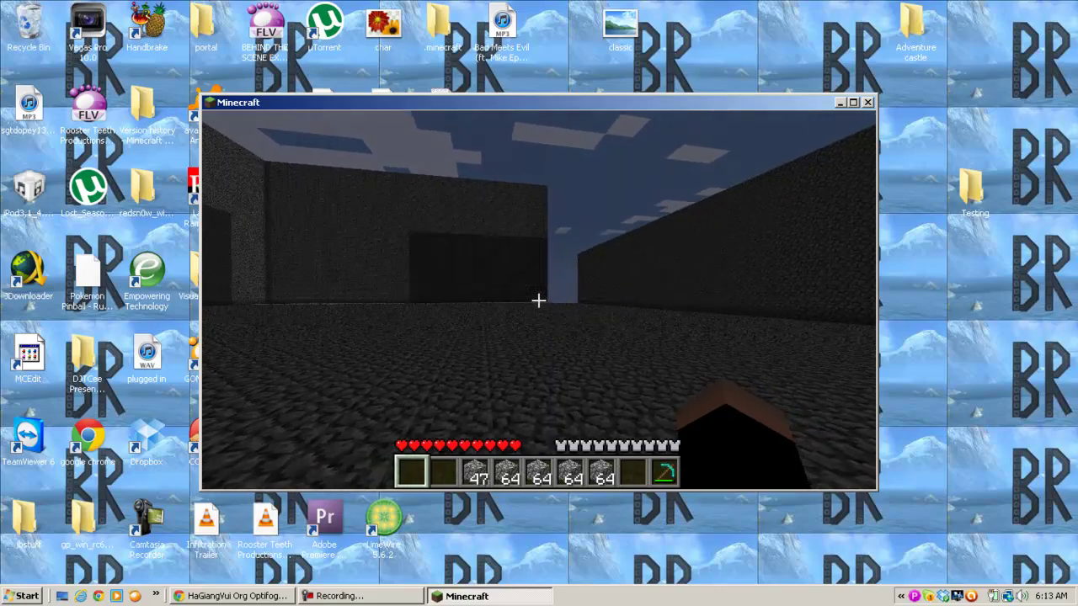
key(w)
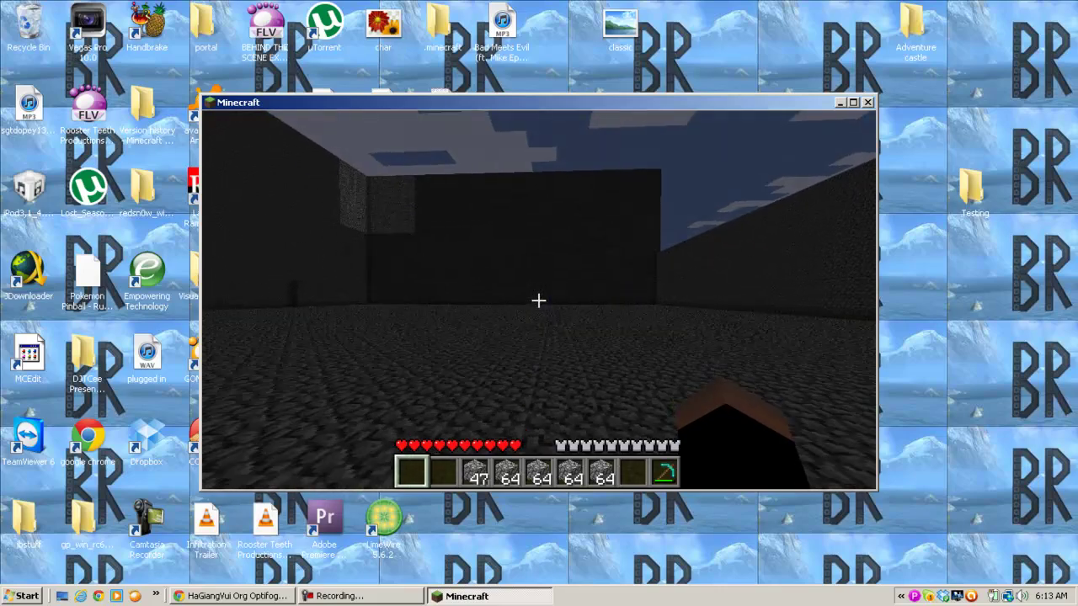
key(w)
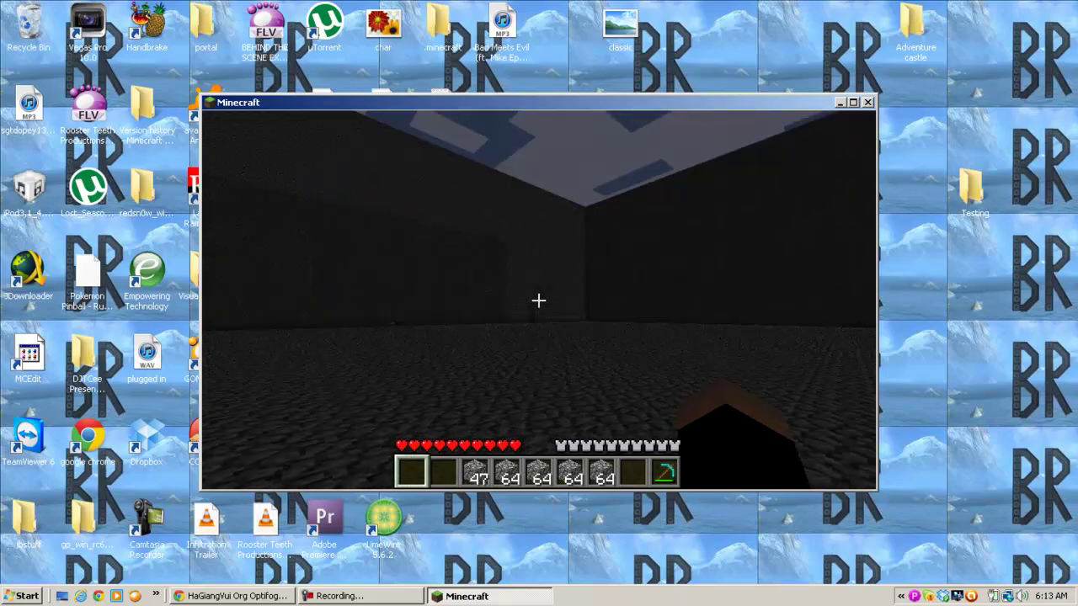
key(w)
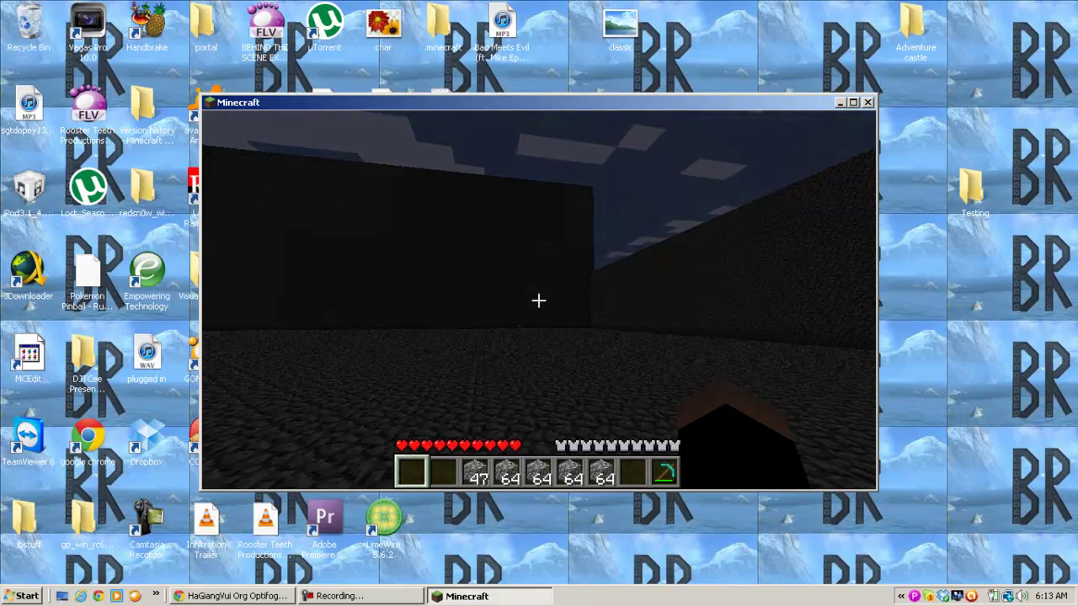
key(w)
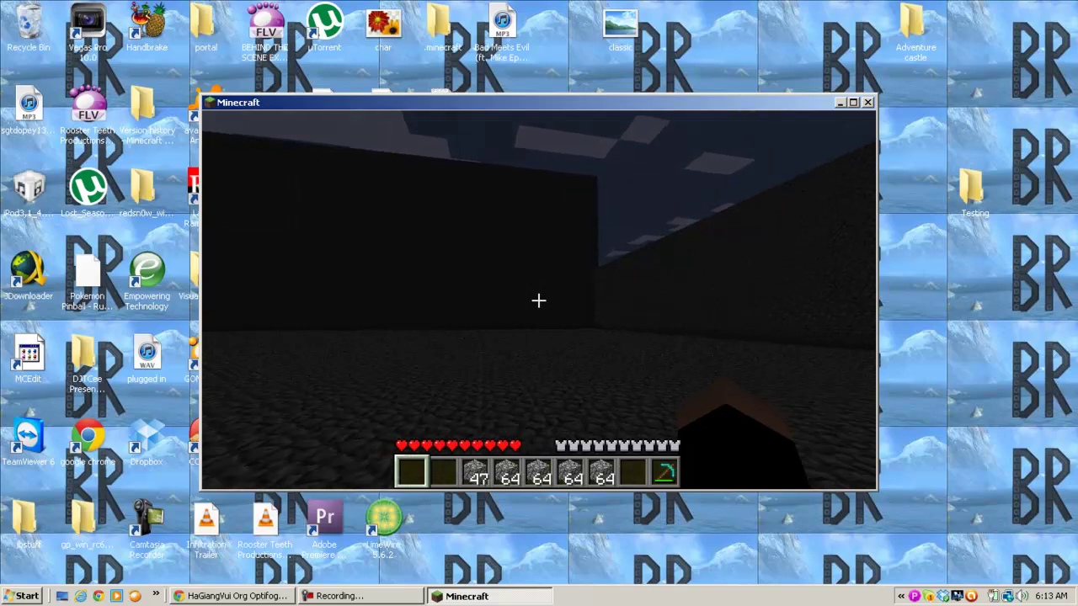
key(w)
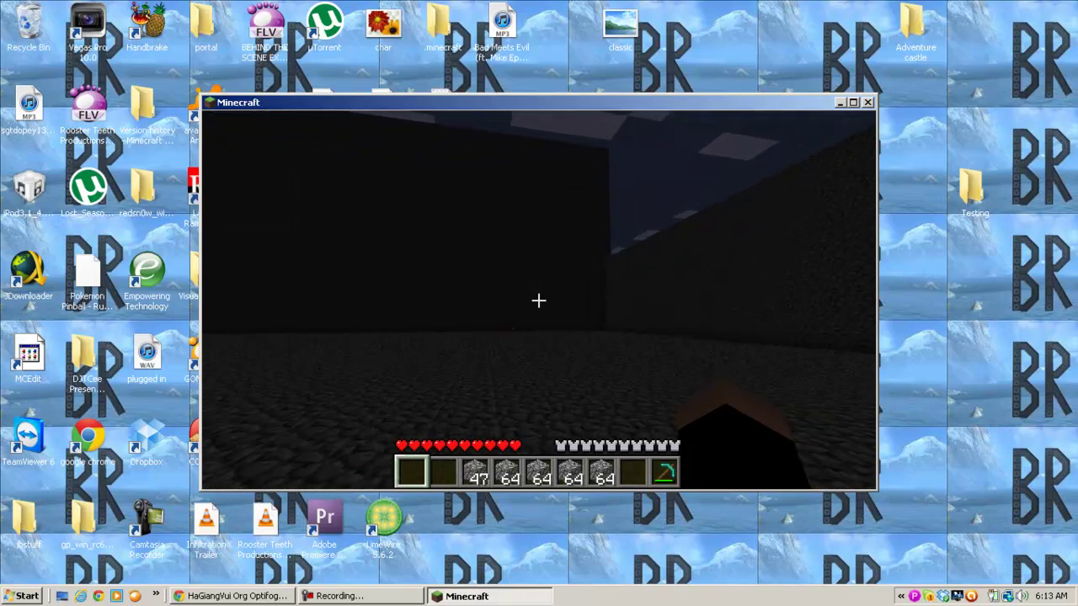